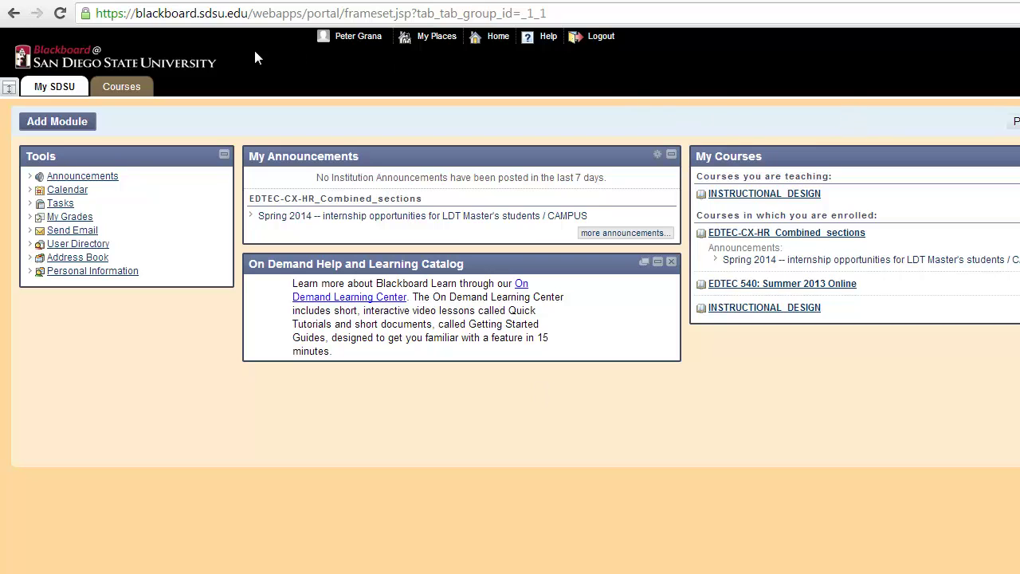
# - Open the EDTEC544-B2-Spring2013-ExtEd INSTRUCTIONAL_DESIGN course from the list of courses being taught
pyautogui.moveTo(135, 14); pyautogui.dragTo(248, 13)
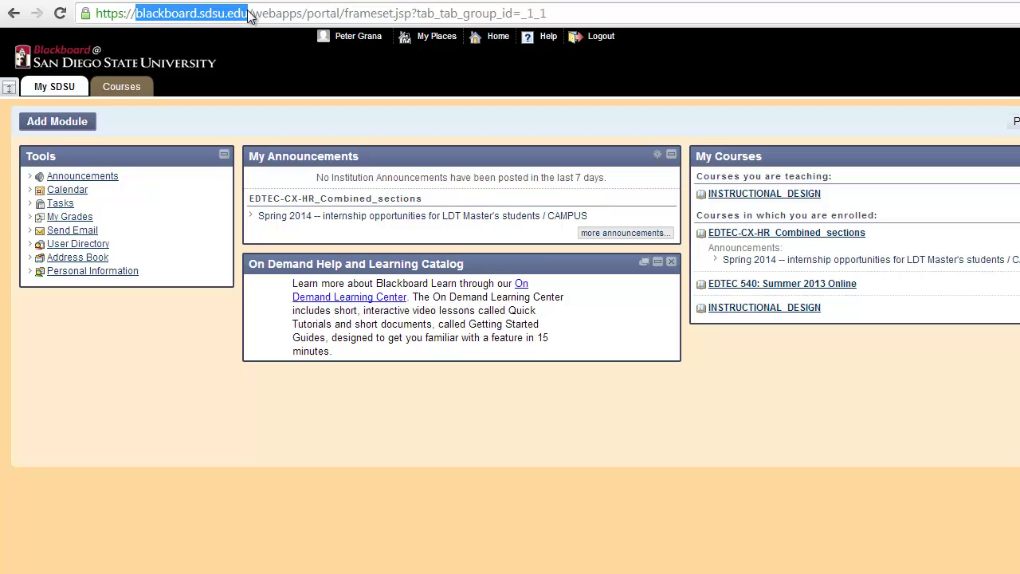
pyautogui.click(203, 125)
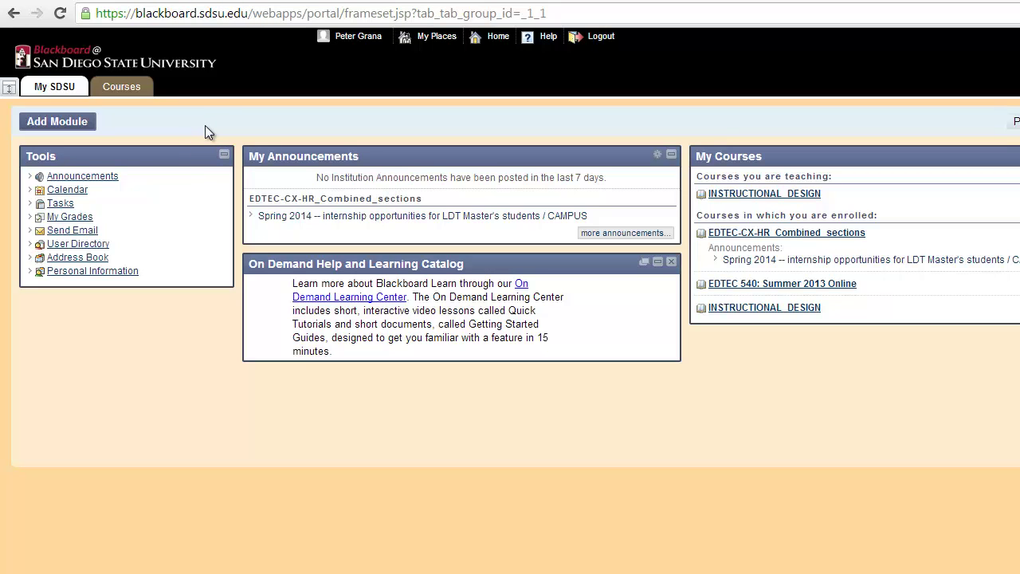
pyautogui.click(124, 90)
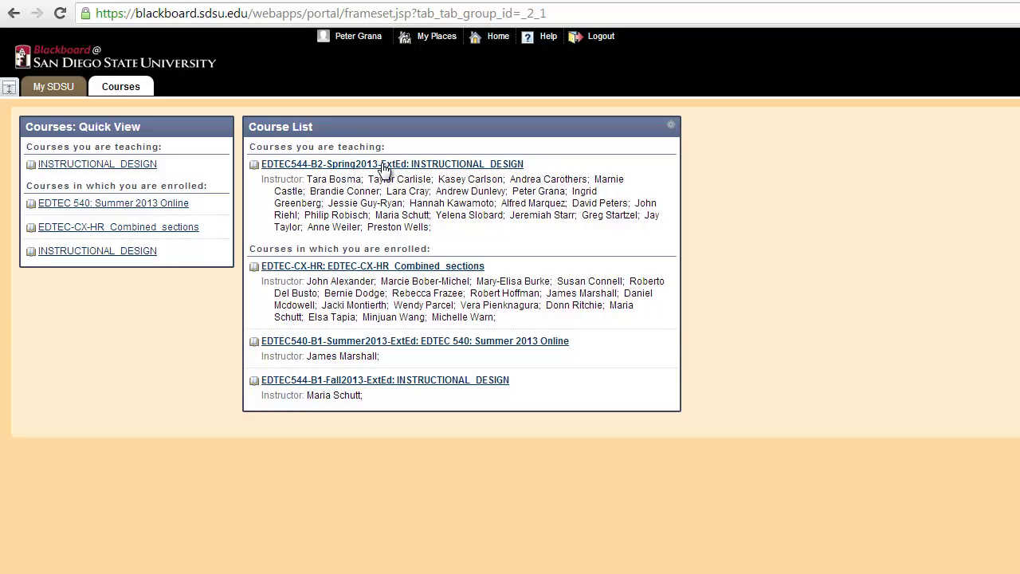
pyautogui.click(385, 164)
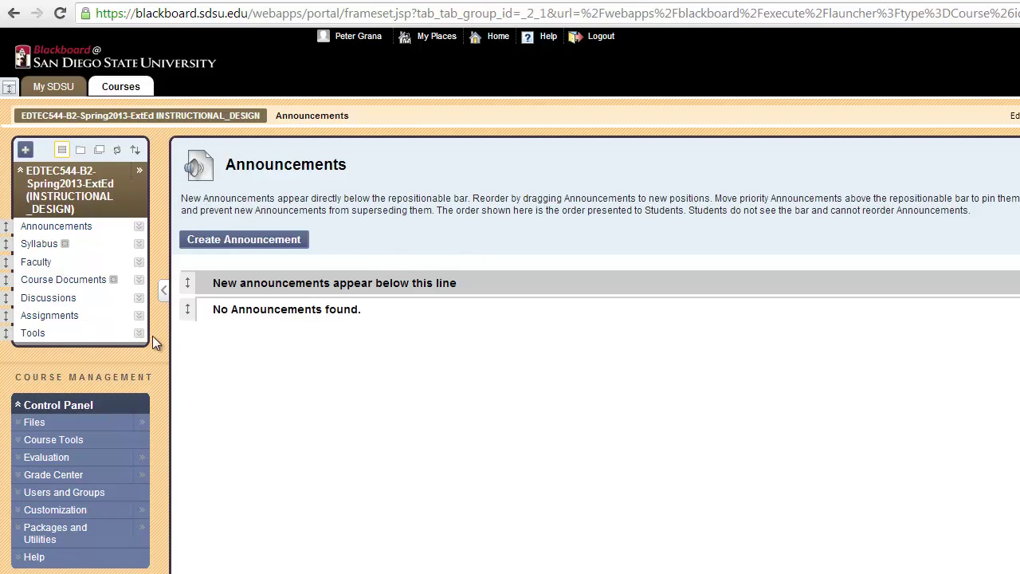
# - Open the Turnitin Assignments list from the course management tools
pyautogui.moveTo(15, 378)
pyautogui.mouseDown()
pyautogui.moveTo(154, 380)
pyautogui.moveTo(16, 381)
pyautogui.mouseUp()
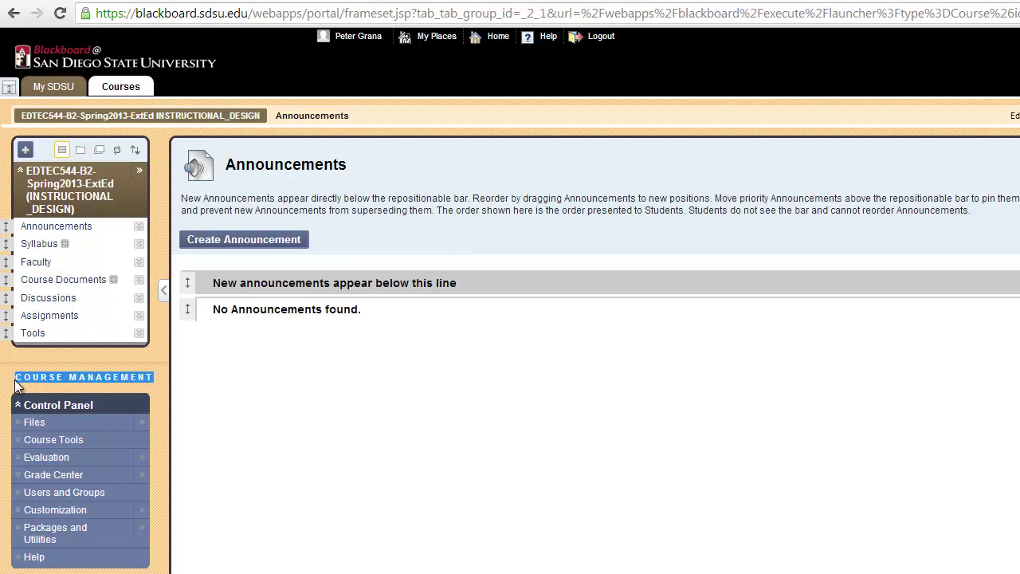
pyautogui.click(53, 443)
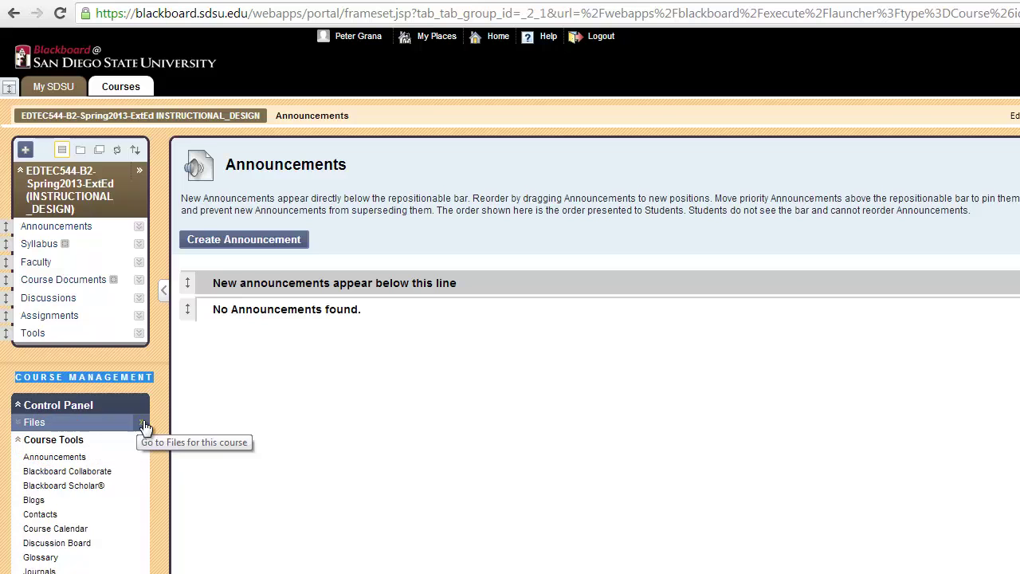
pyautogui.scroll(-3, 239, 426)
pyautogui.scroll(-1, 179, 424)
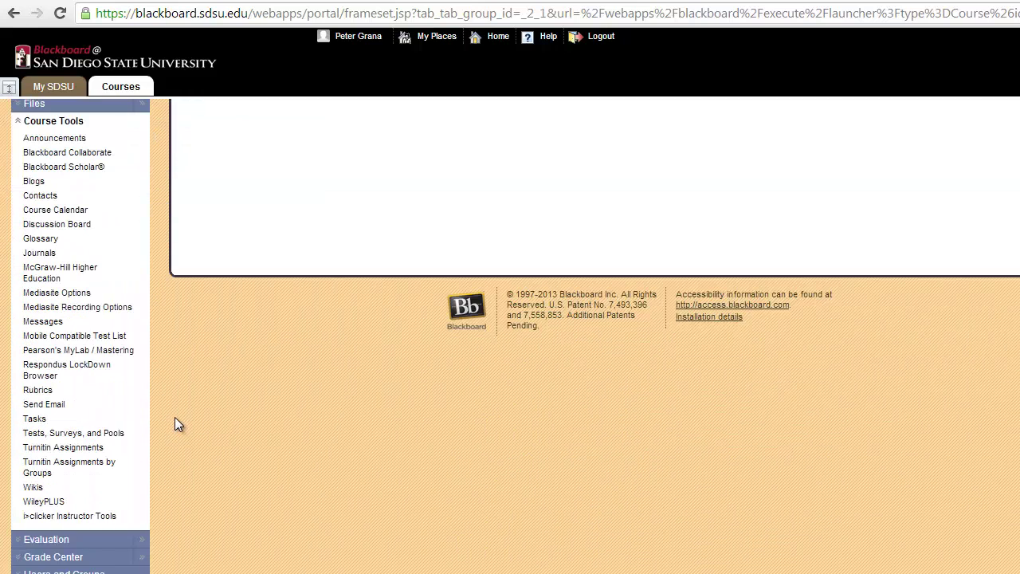
pyautogui.click(52, 451)
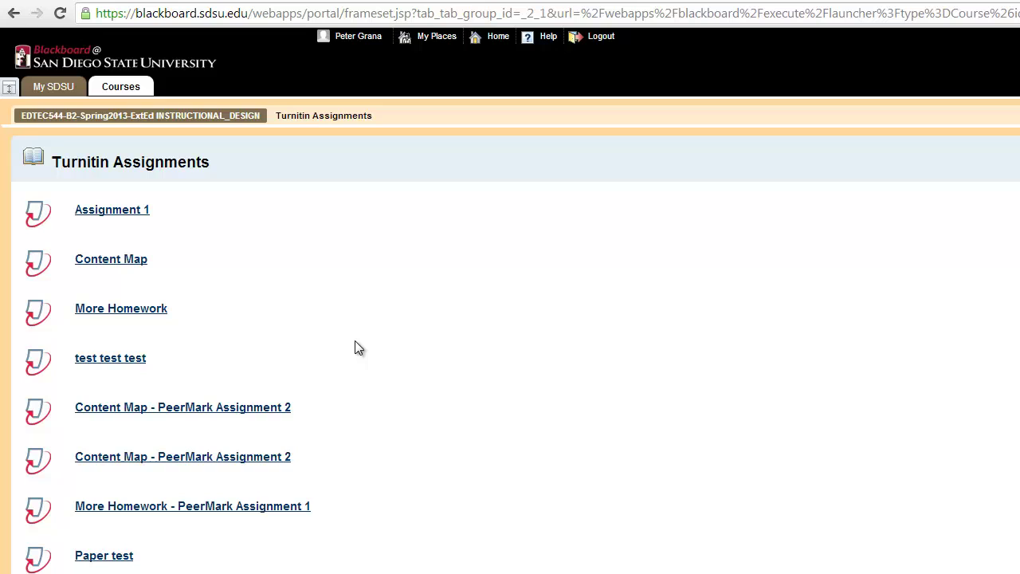
# - Open the inbox of the G5 Sample Assignment
pyautogui.scroll(-1, 329, 298)
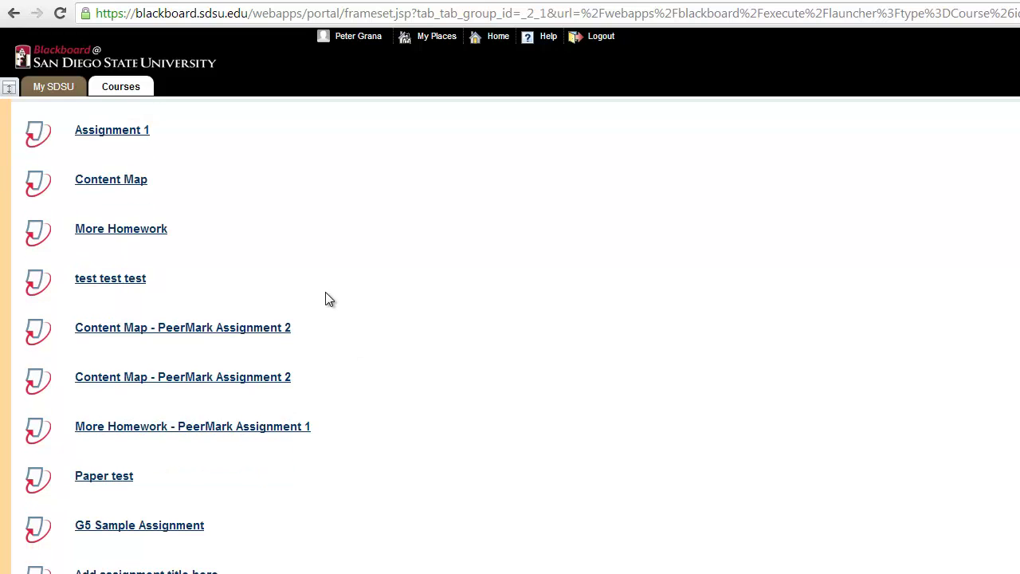
pyautogui.scroll(-1, 329, 299)
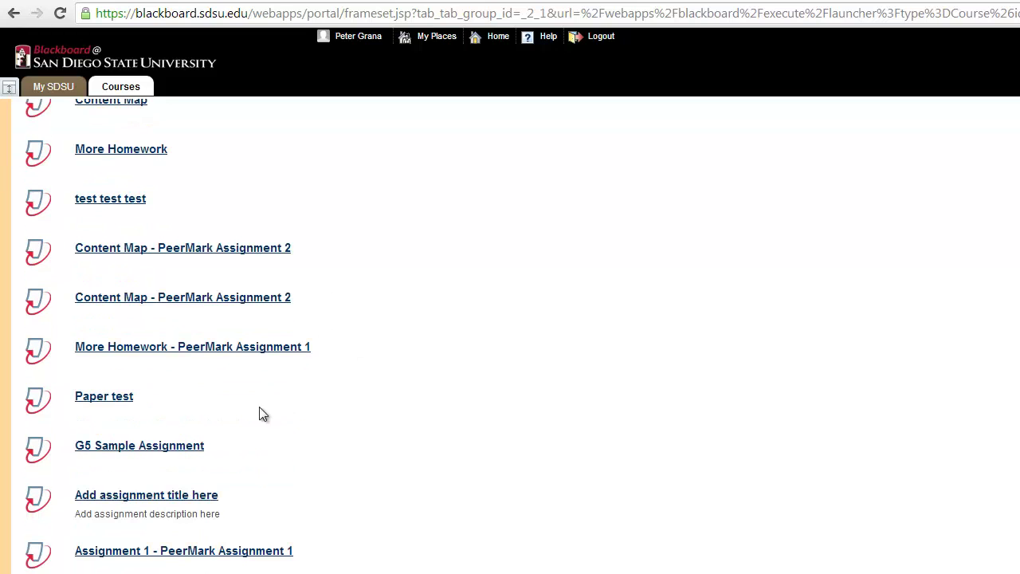
pyautogui.click(127, 448)
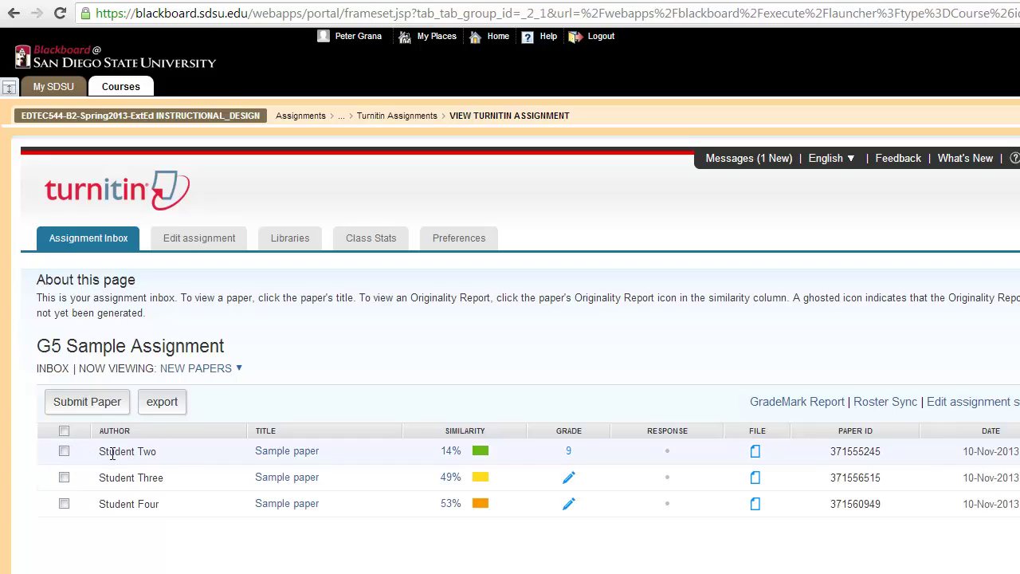
pyautogui.click(64, 452)
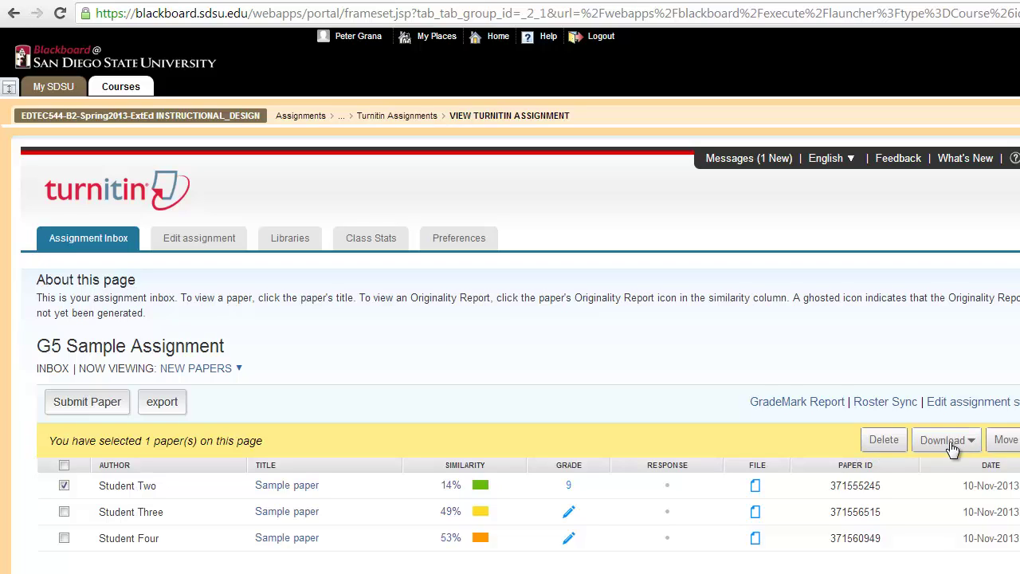
pyautogui.click(884, 442)
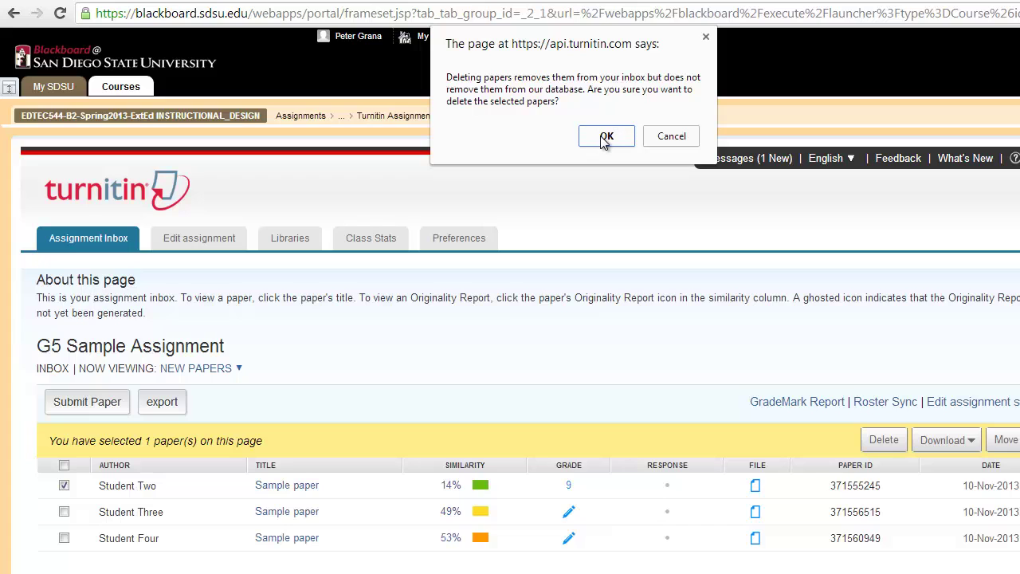
pyautogui.click(672, 137)
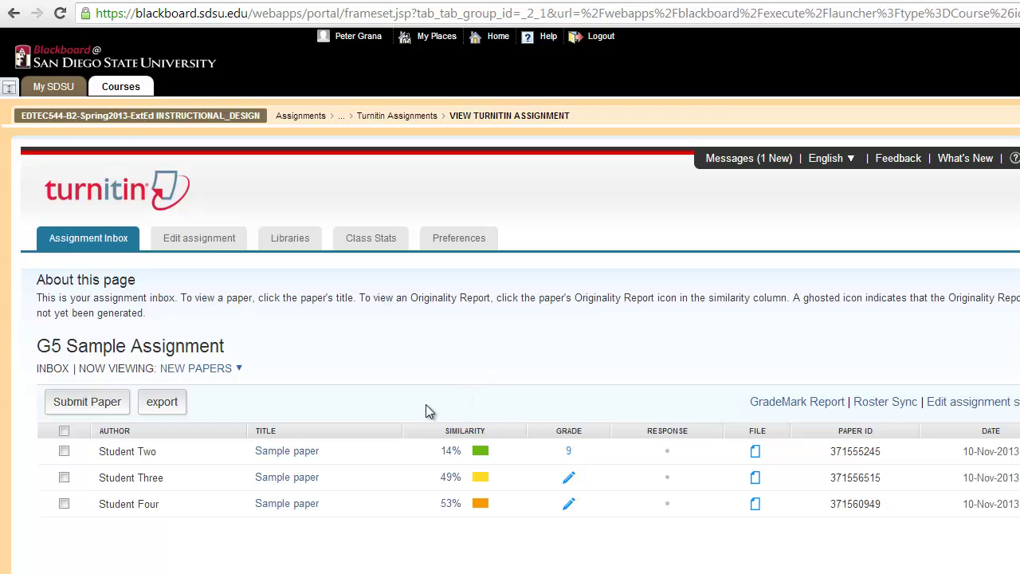
# - Download the original file of Student Two's paper in PDF format and close the download window
pyautogui.click(64, 451)
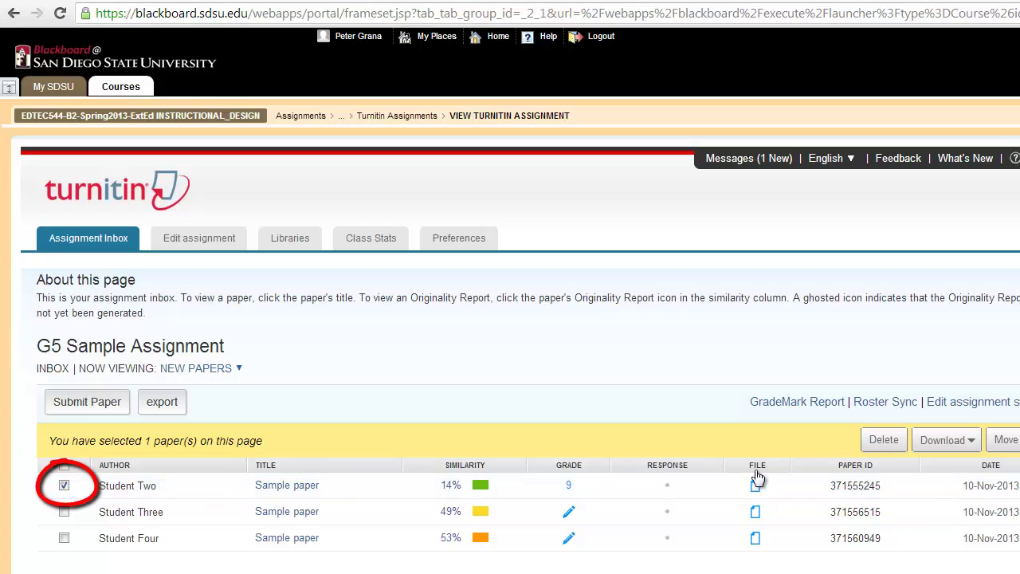
pyautogui.click(964, 449)
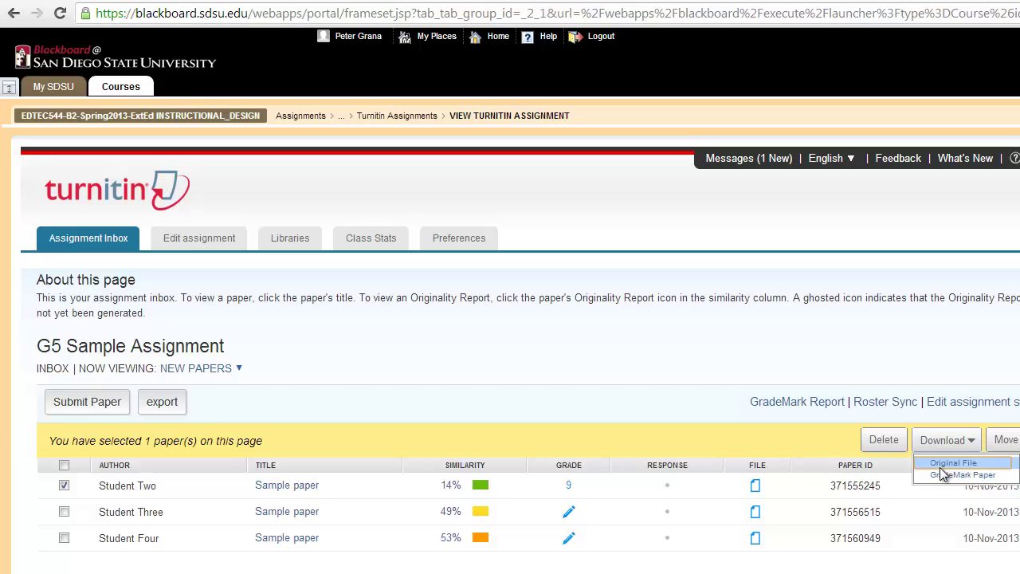
pyautogui.click(950, 464)
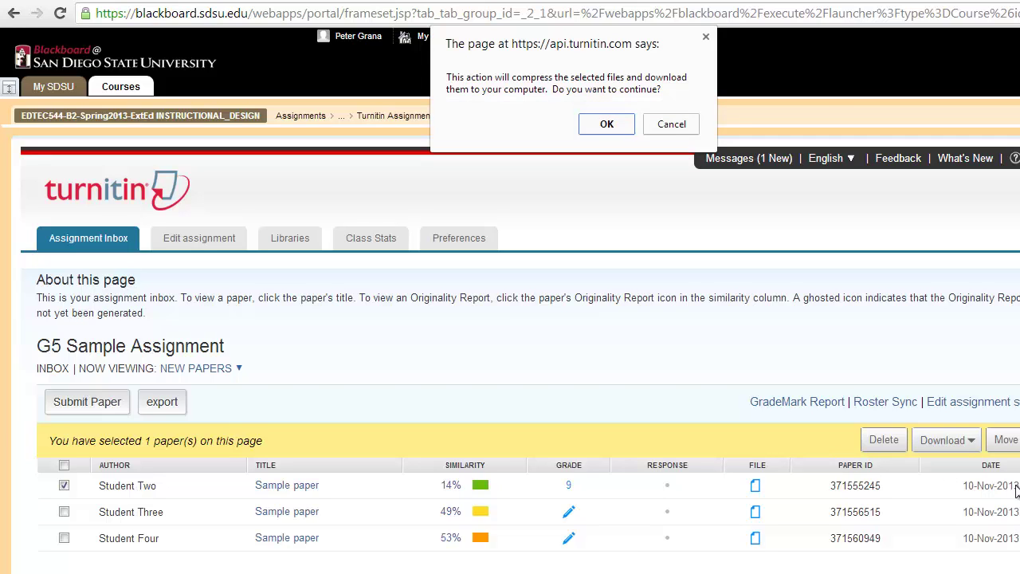
pyautogui.click(599, 127)
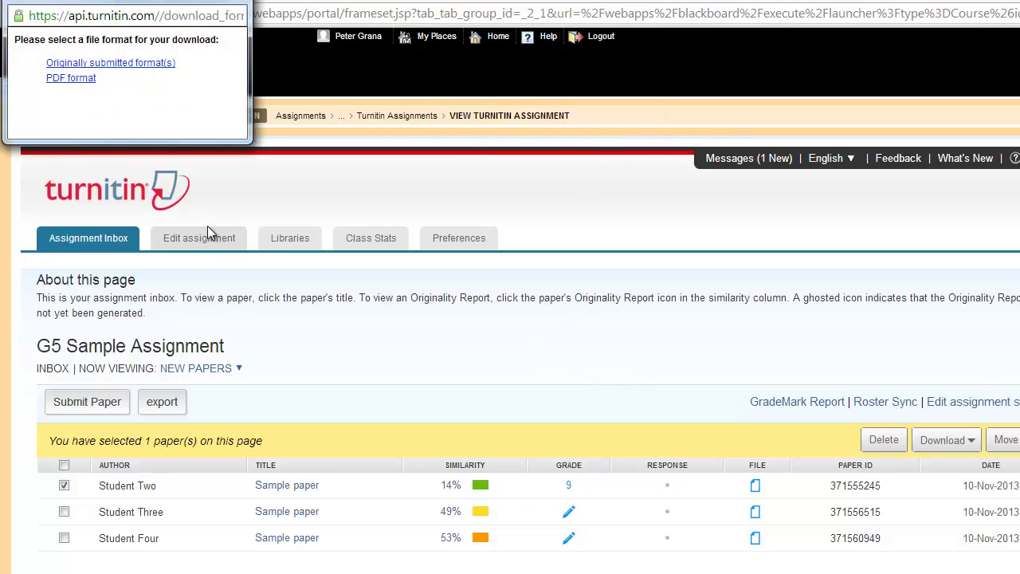
pyautogui.click(73, 79)
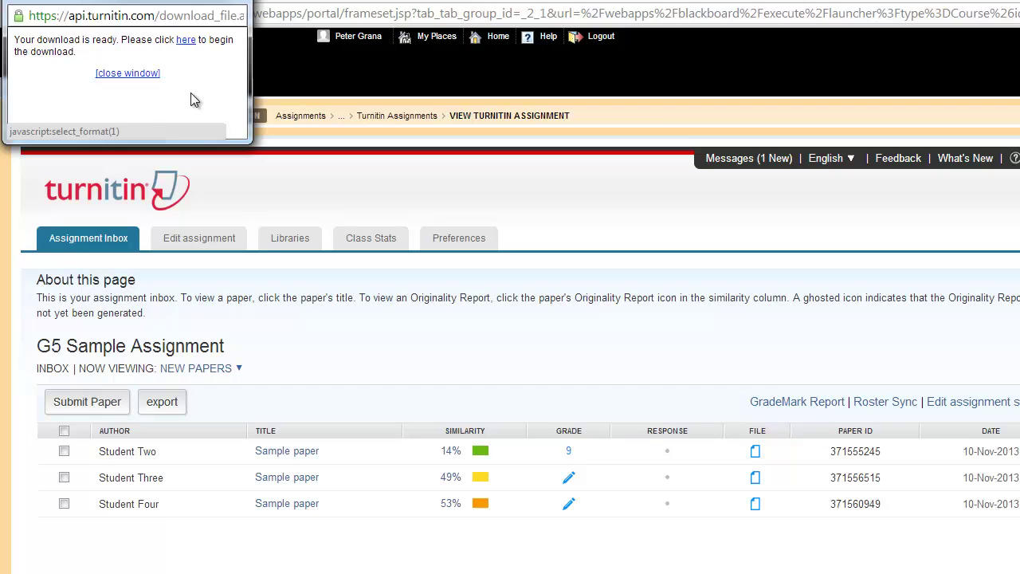
pyautogui.click(186, 41)
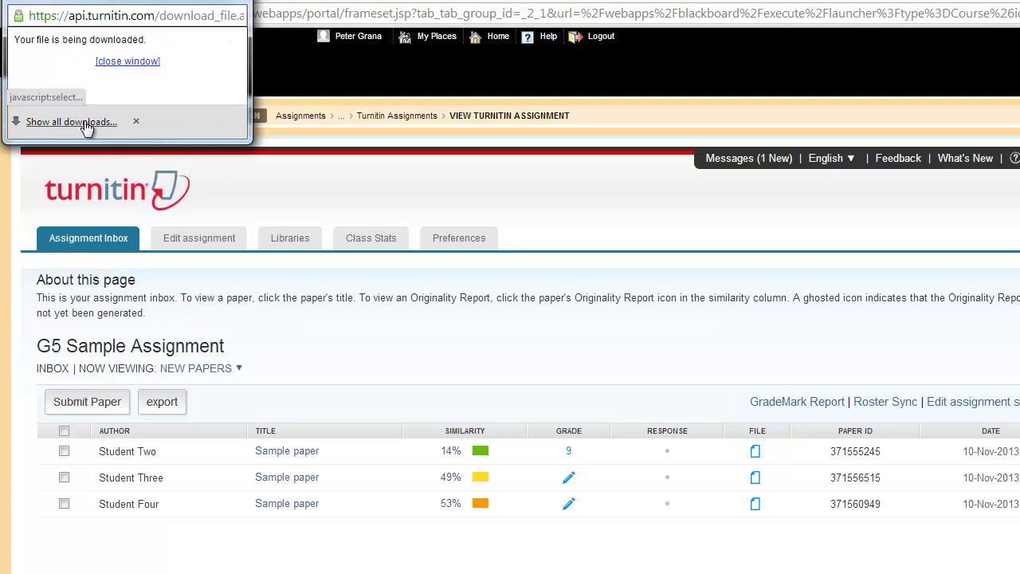
pyautogui.click(237, 7)
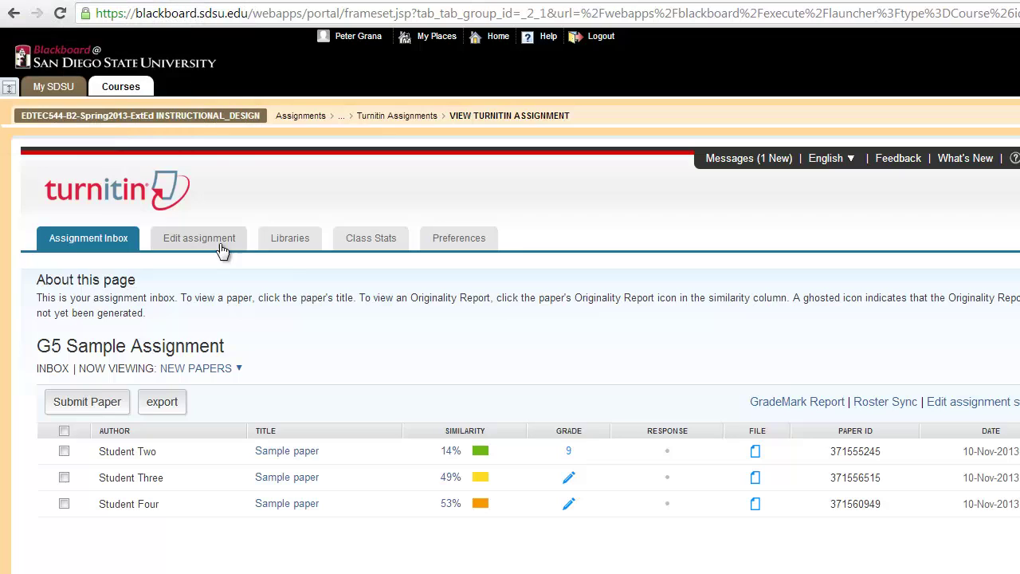
# - Download the original files of all papers in the inbox as PDF and check them in the browser's download list
pyautogui.click(64, 431)
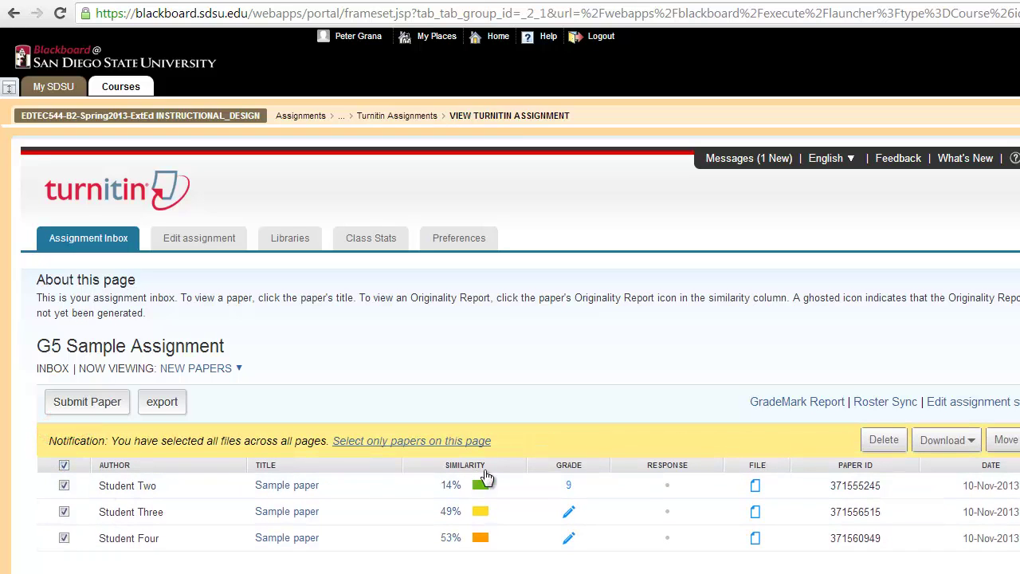
pyautogui.click(966, 443)
pyautogui.click(954, 463)
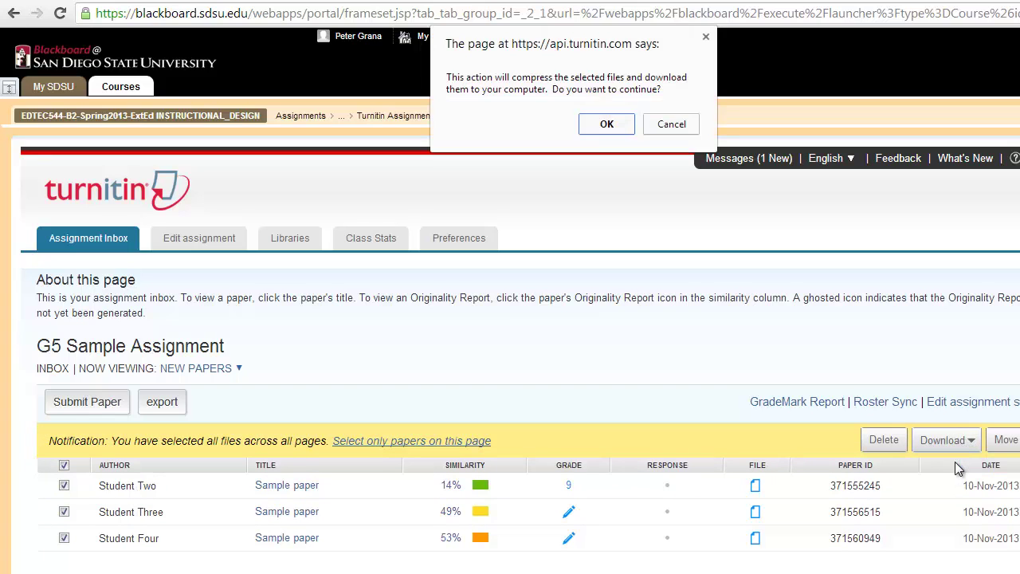
pyautogui.click(607, 124)
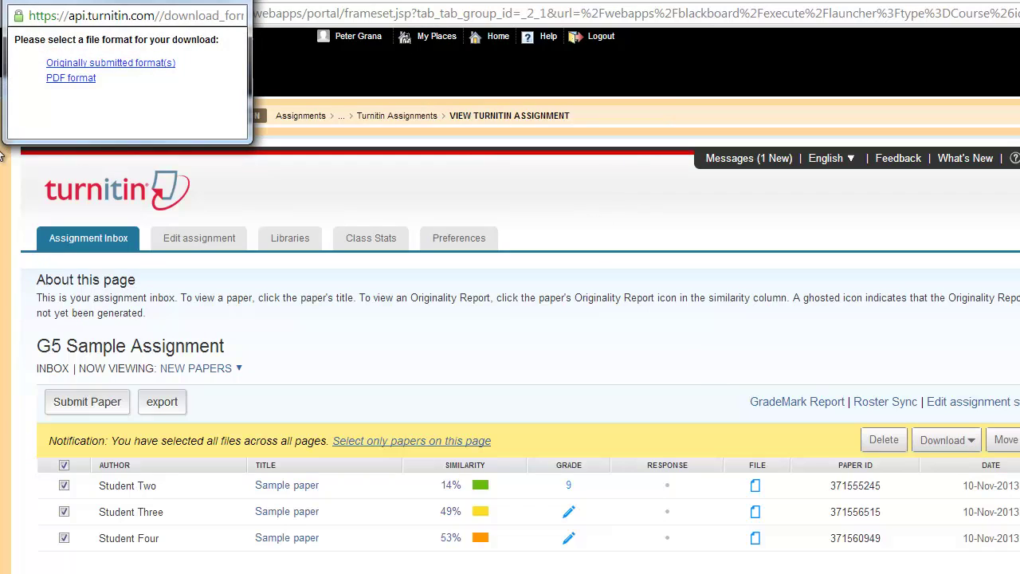
pyautogui.click(83, 78)
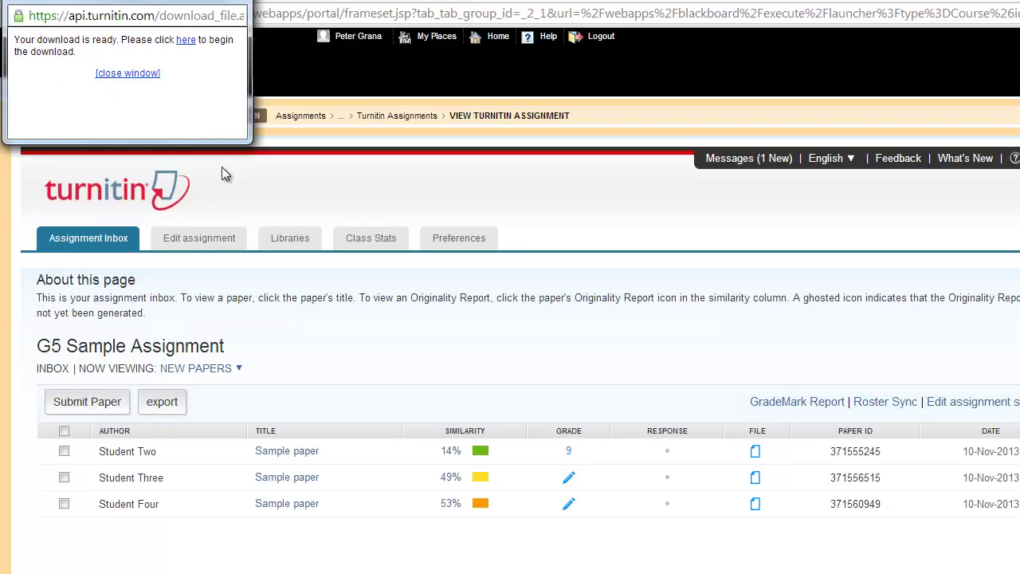
pyautogui.click(188, 45)
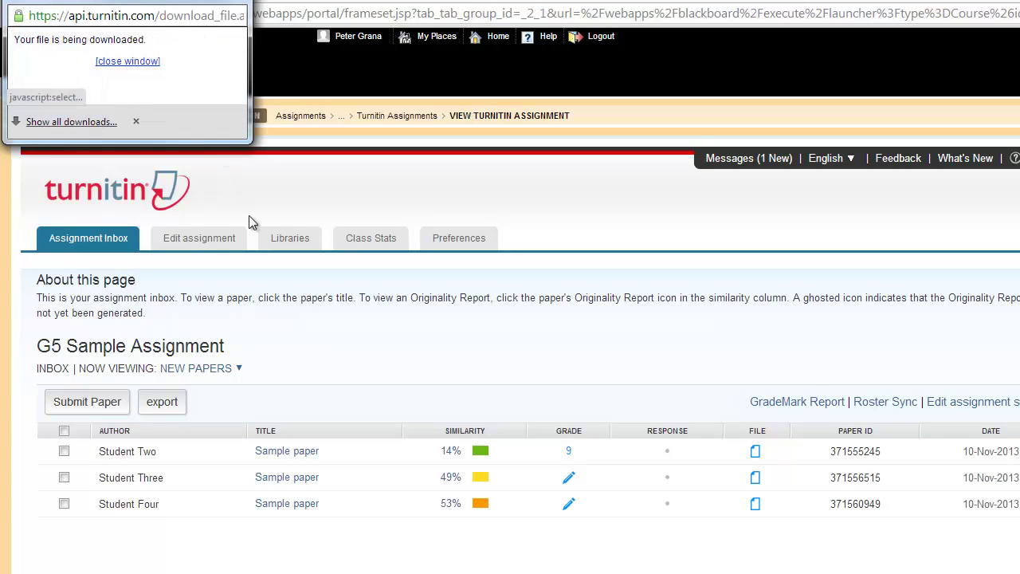
pyautogui.click(83, 126)
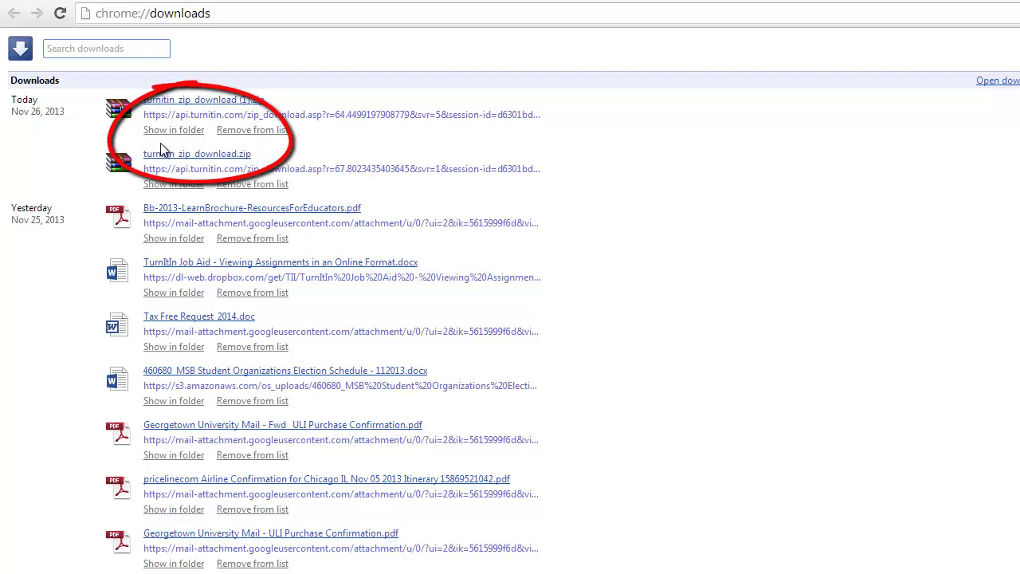
pyautogui.click(495, 8)
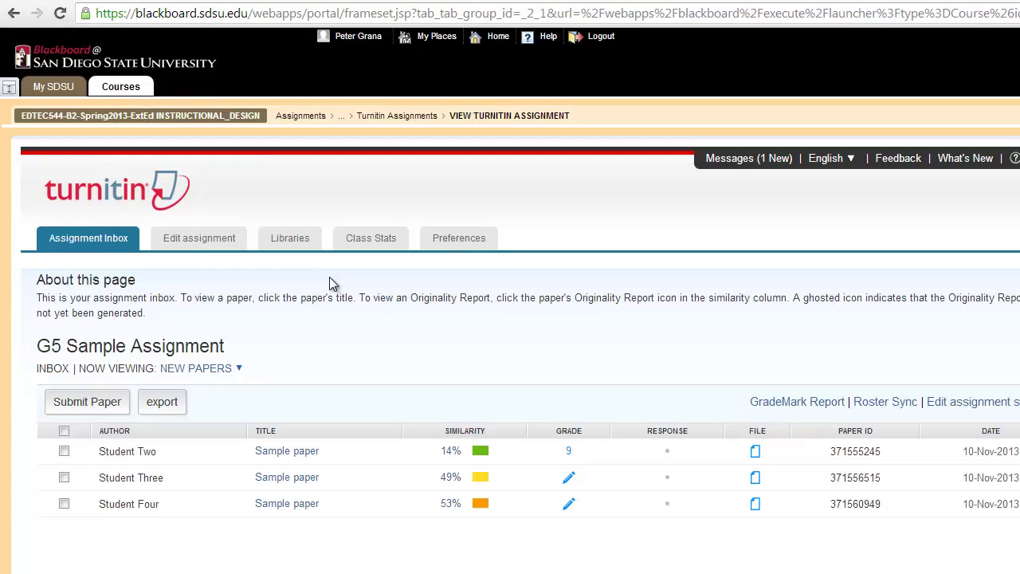
# - Move Student Two's paper to the viewed papers folder of this assignment and display that folder in the inbox
pyautogui.click(213, 374)
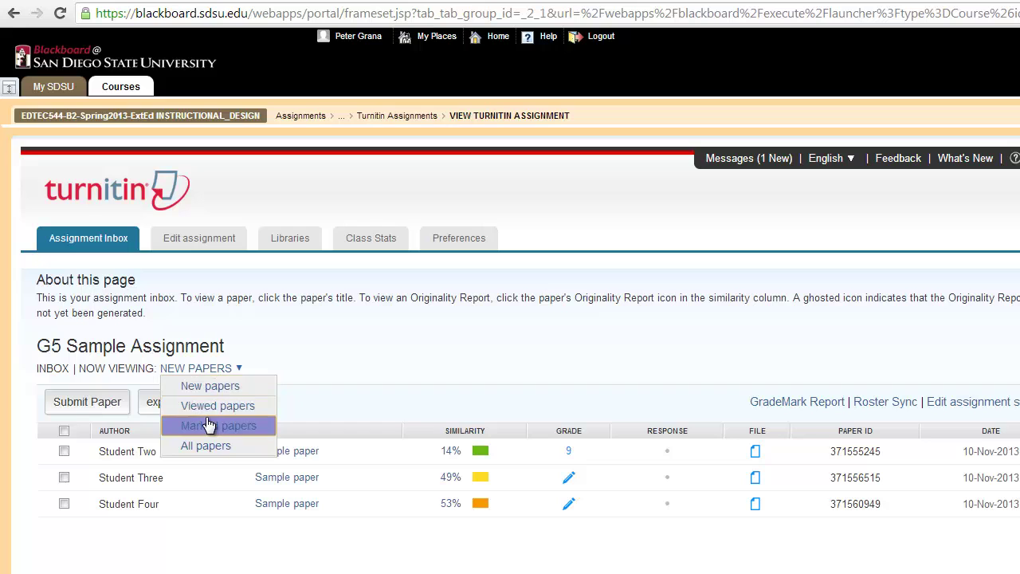
pyautogui.click(64, 451)
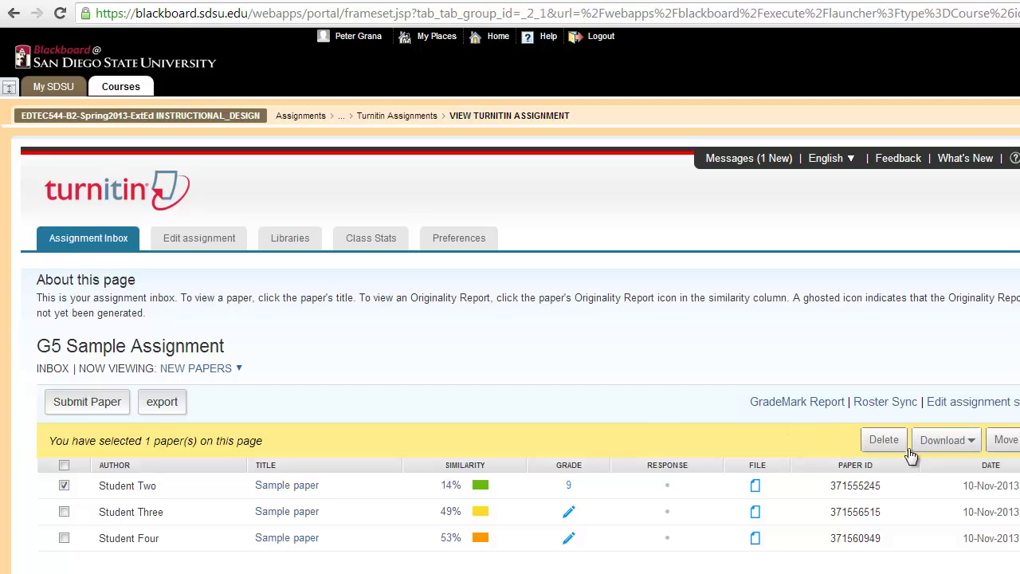
pyautogui.click(1003, 440)
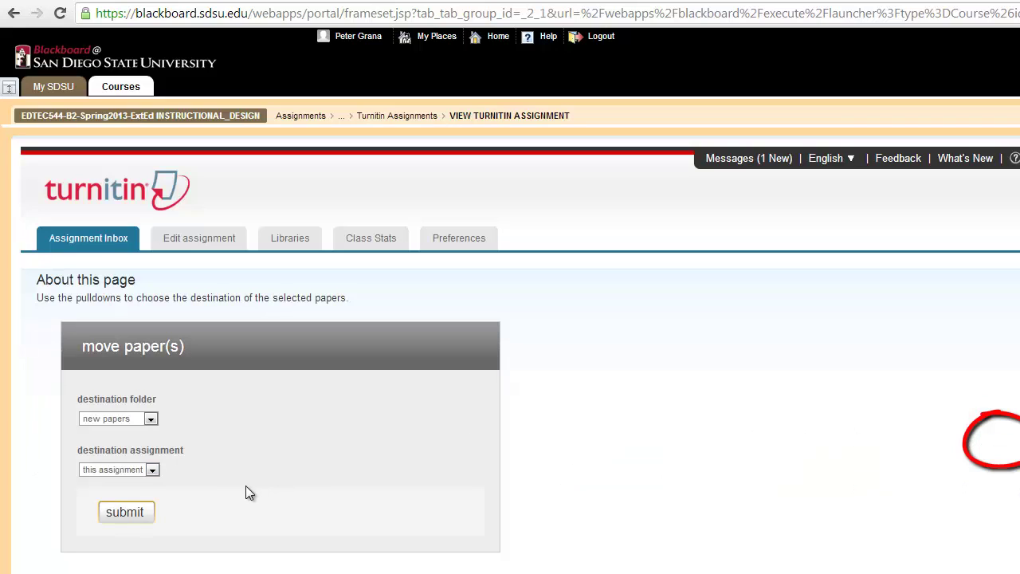
pyautogui.click(152, 419)
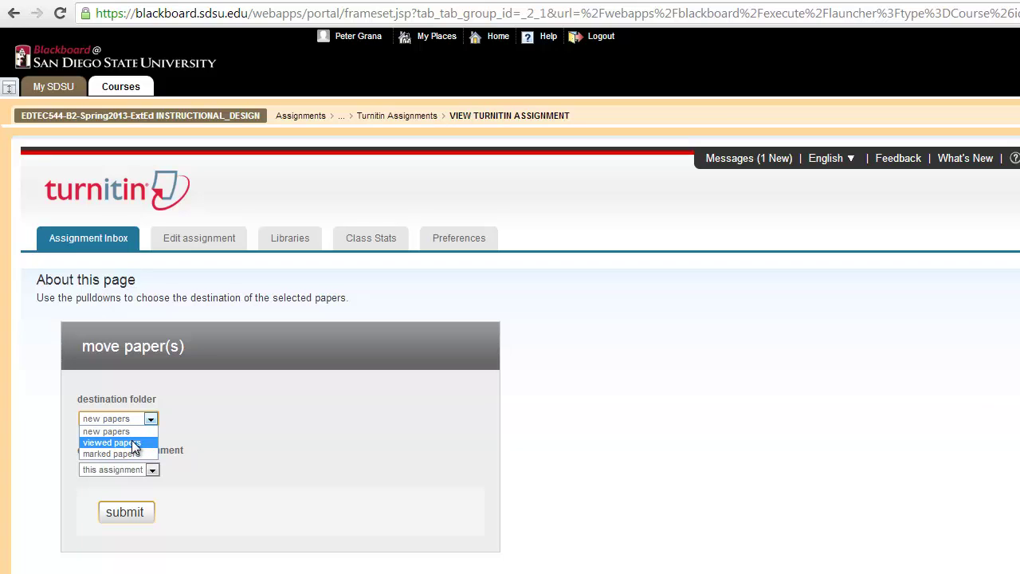
pyautogui.click(133, 443)
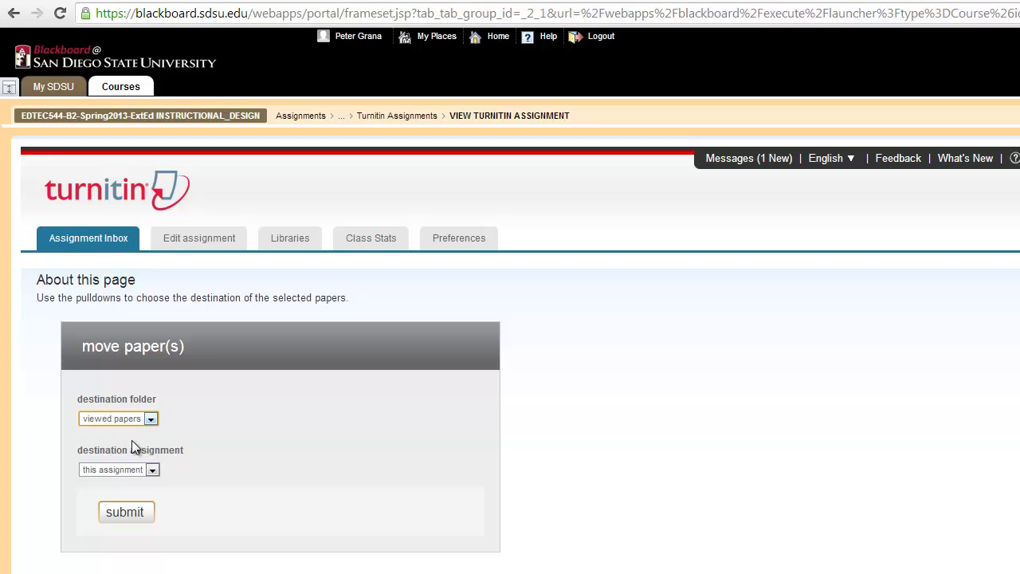
pyautogui.click(129, 514)
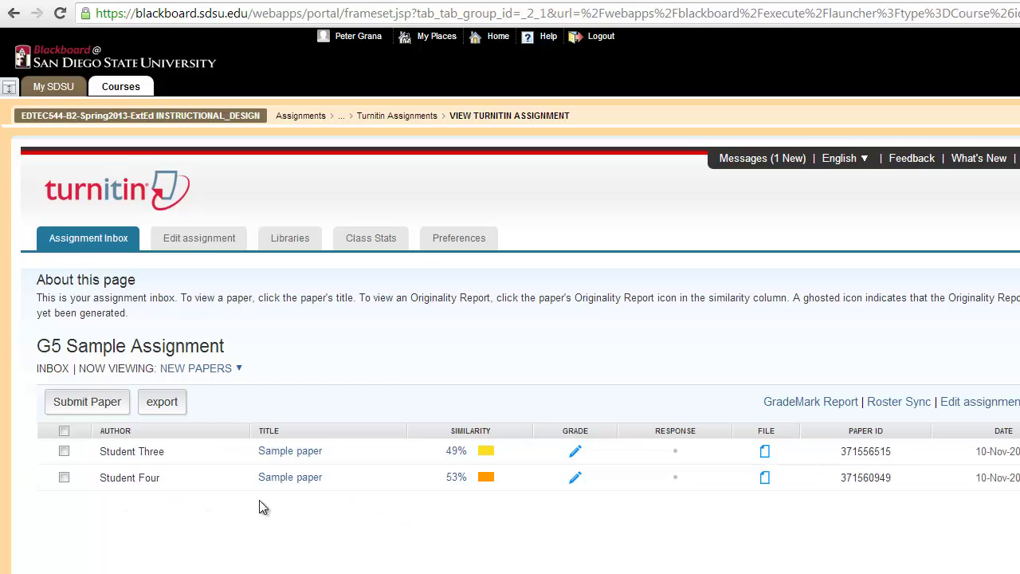
pyautogui.click(209, 369)
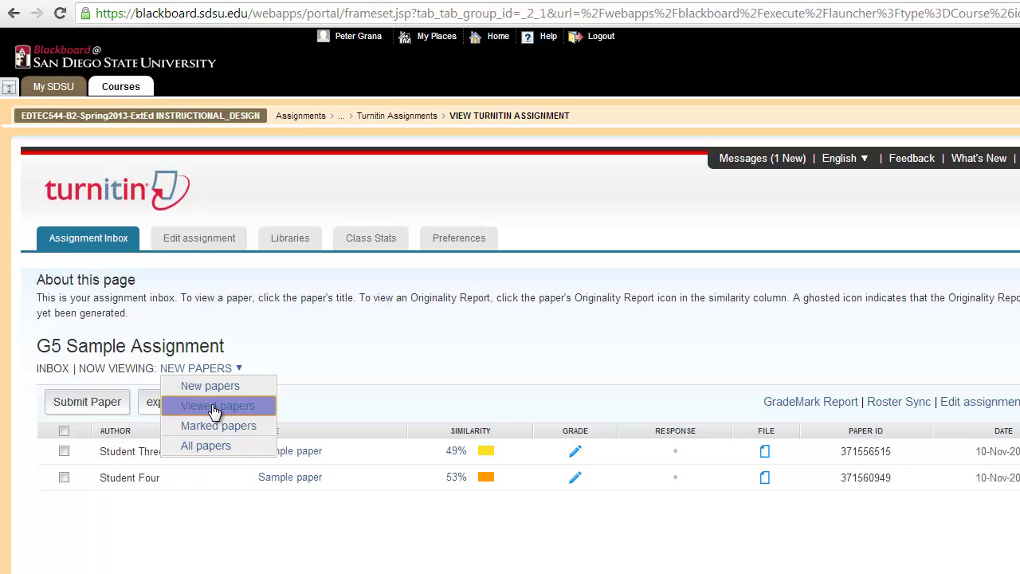
pyautogui.click(213, 407)
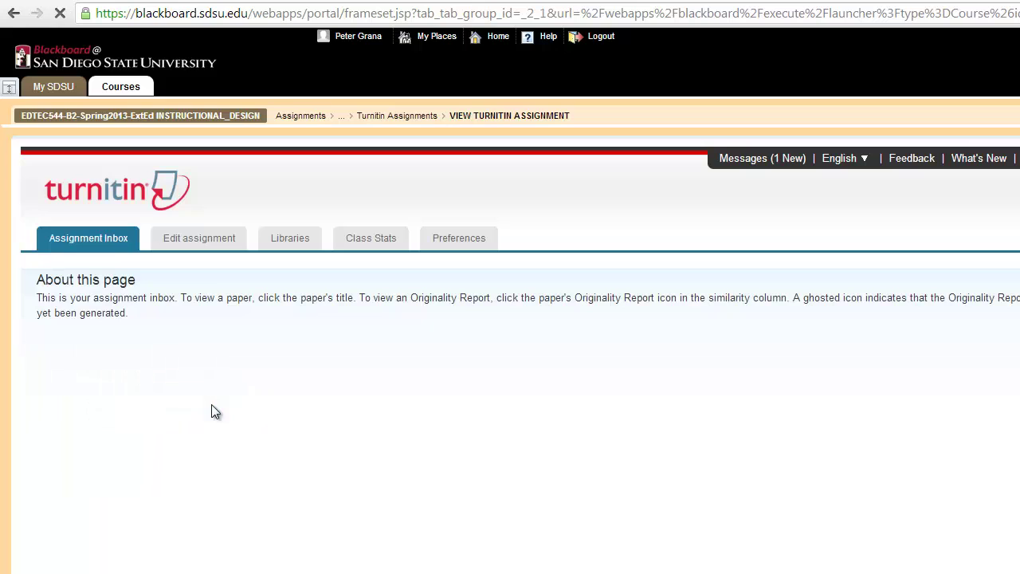